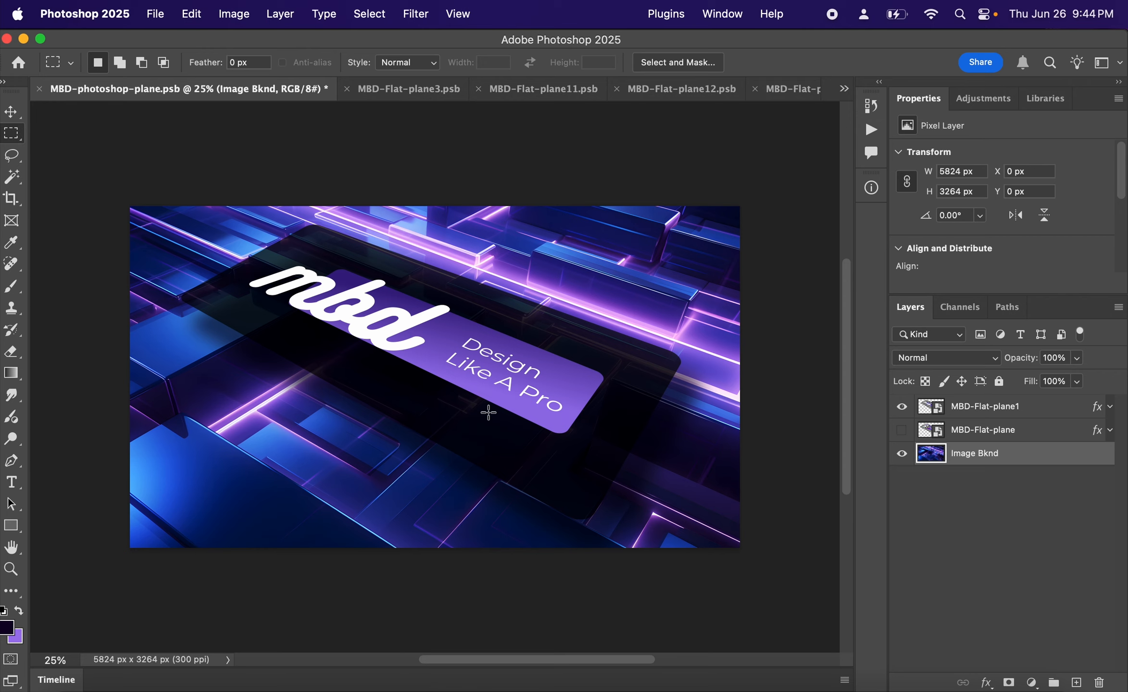
- Hide the visible MBD-Flat-plane1 layer and place MBD-Flat-plane1.svg from Finder directly above the background image
click(902, 407)
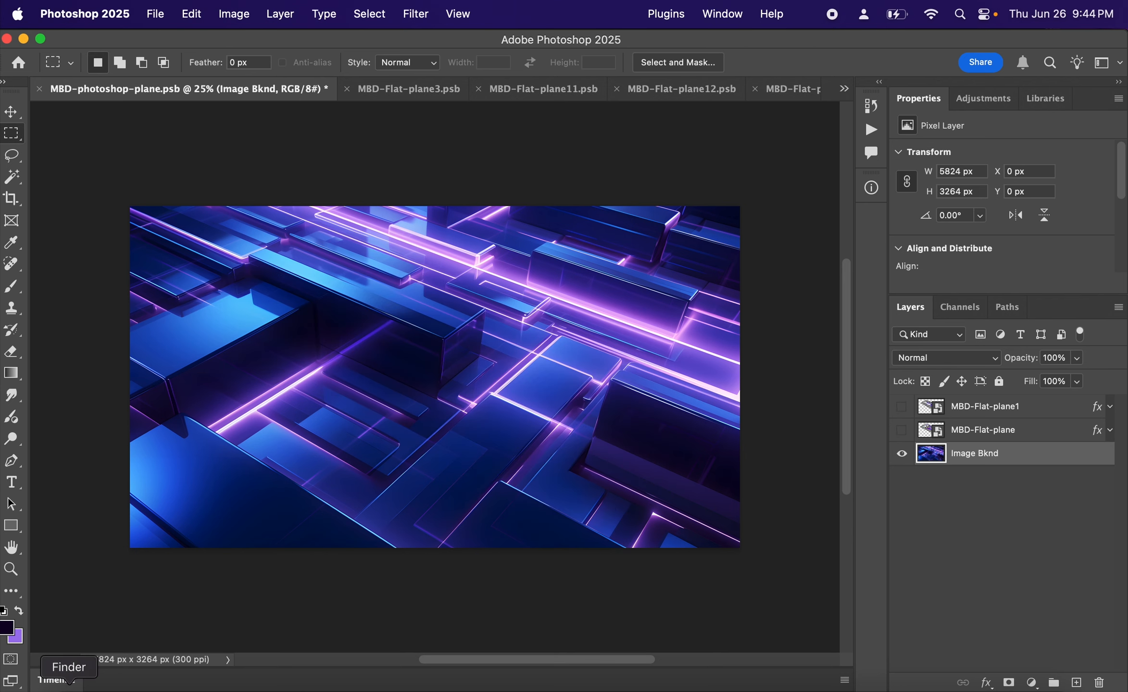
click(69, 688)
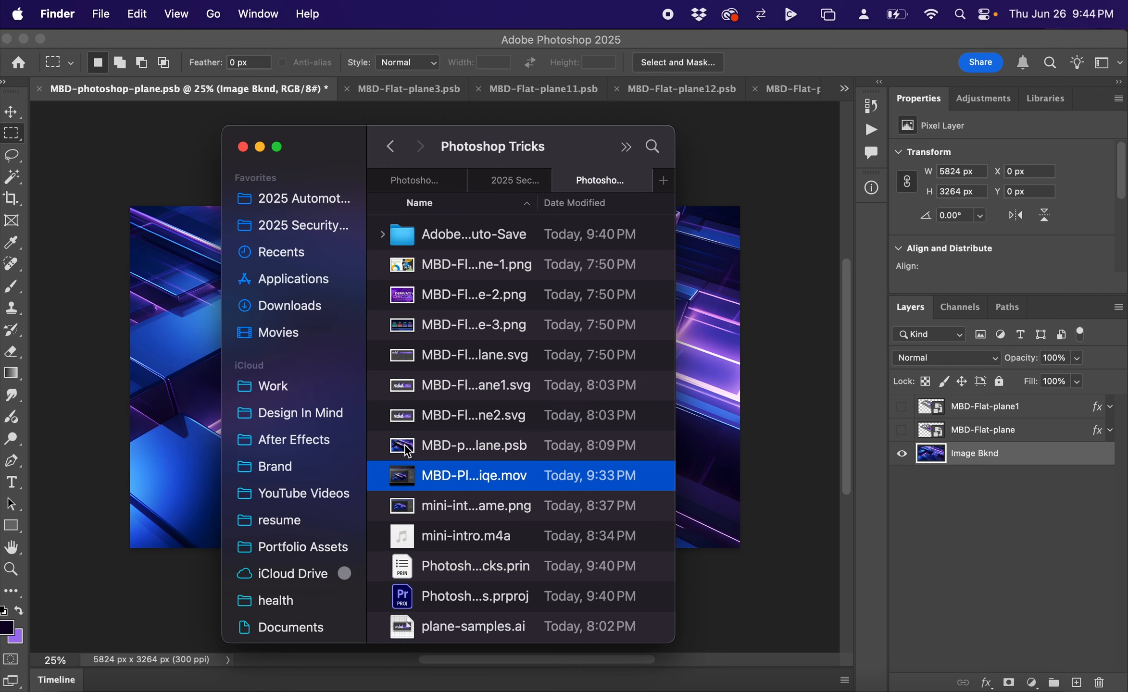
drag(403, 395, 159, 413)
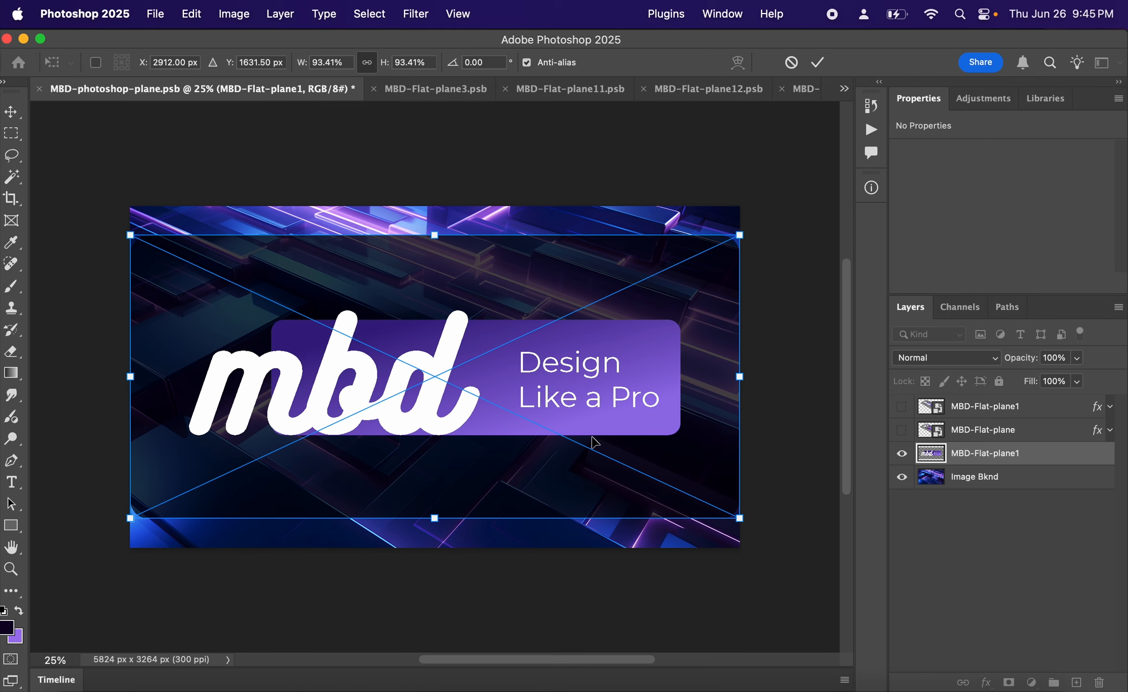
key(Return)
key(m)
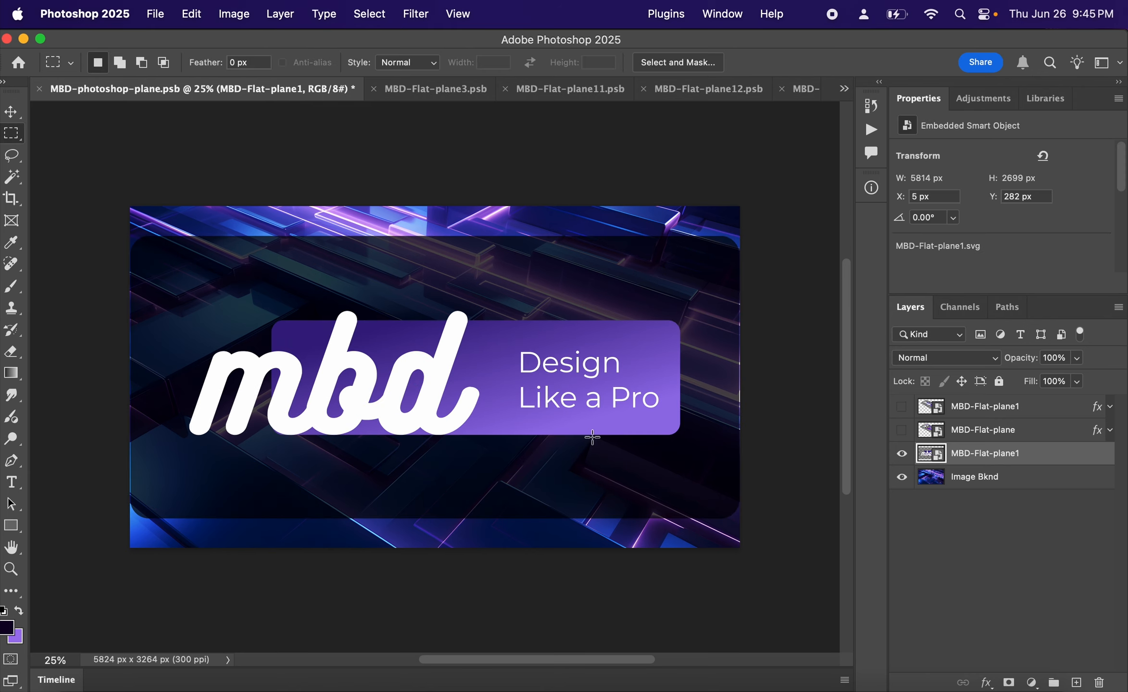
- Convert the placed artwork to a Smart Object and distort its four corners to follow the slanted perspective of the background
right_click(1045, 453)
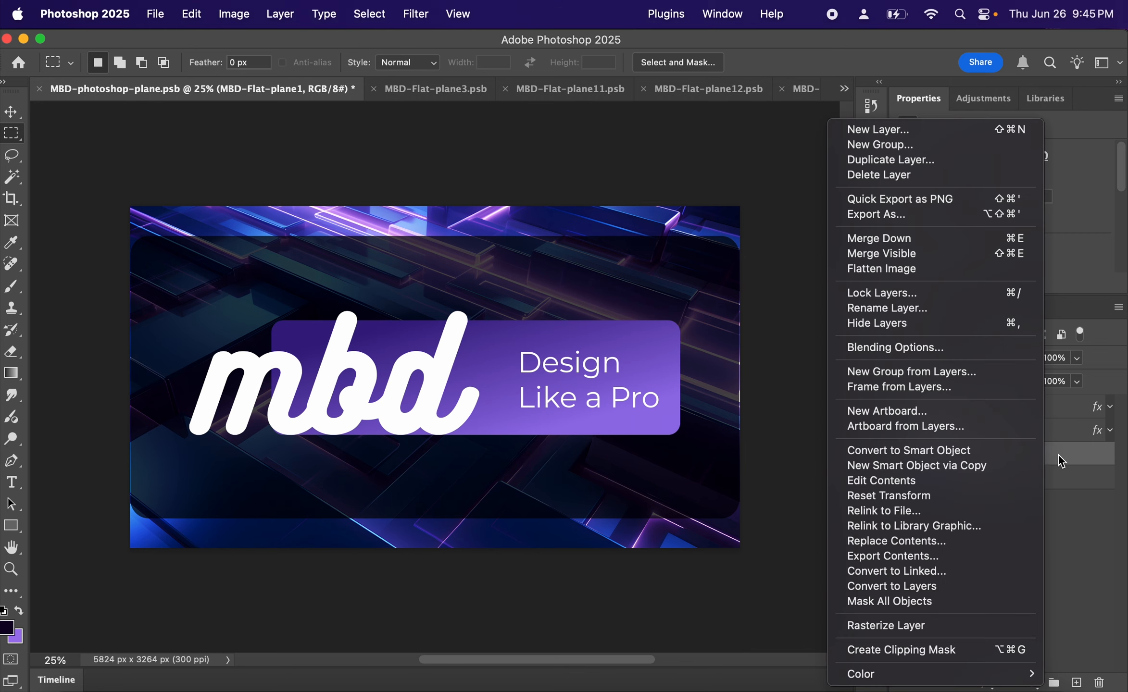
click(985, 453)
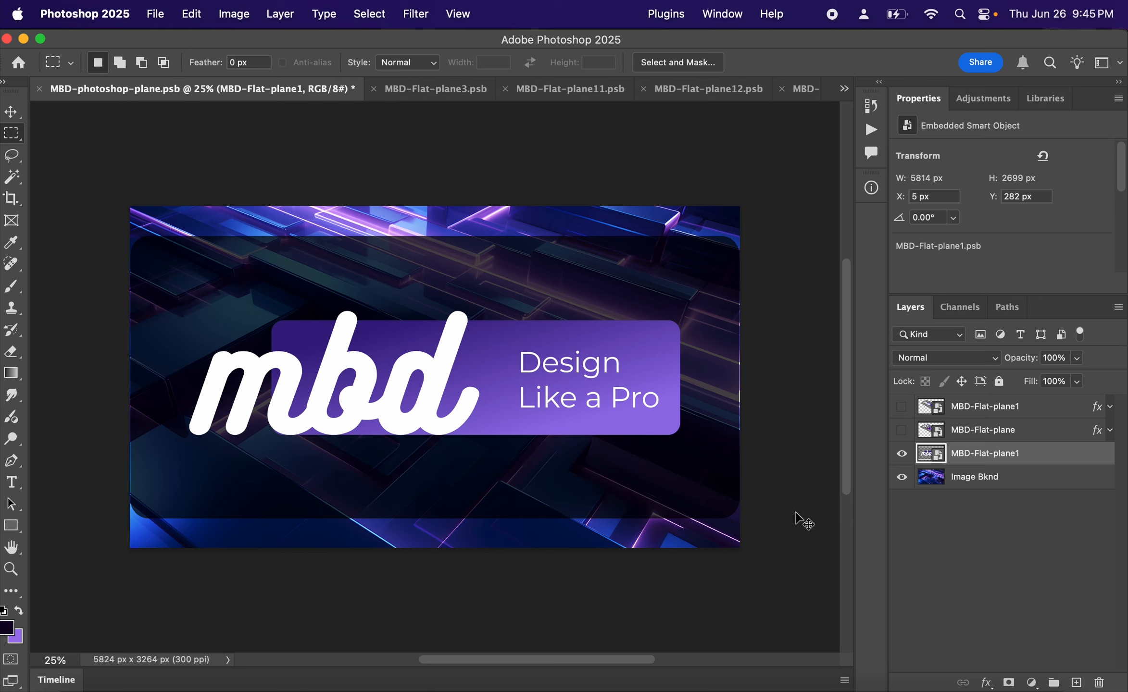
key(super+t)
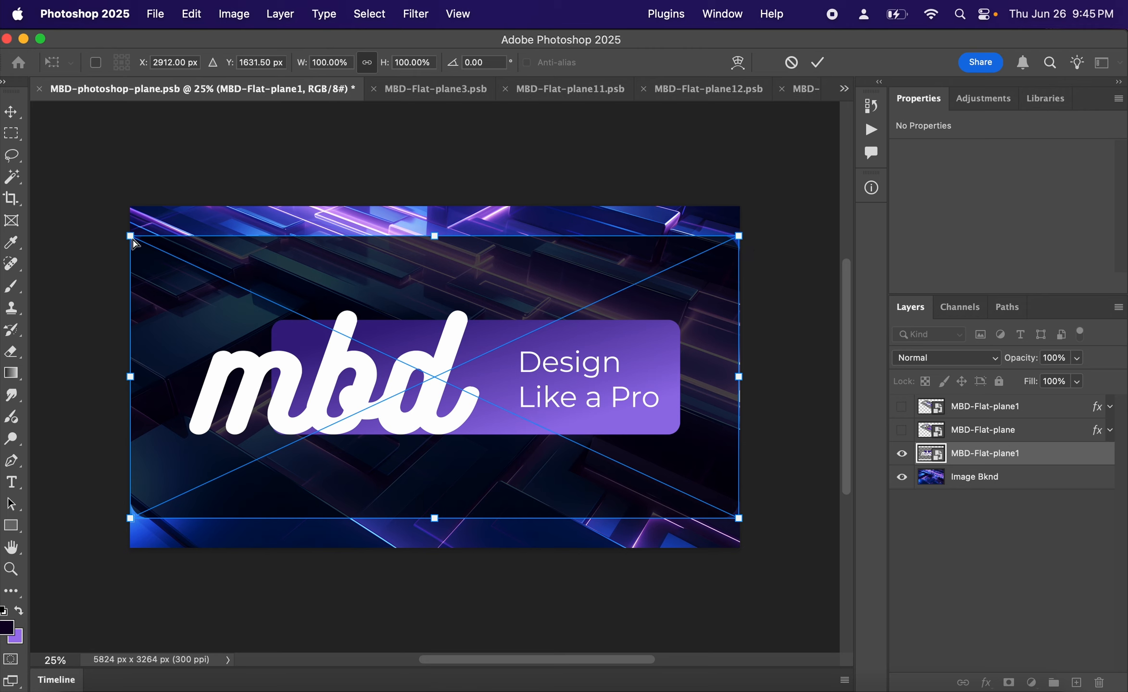
drag(131, 237, 315, 225)
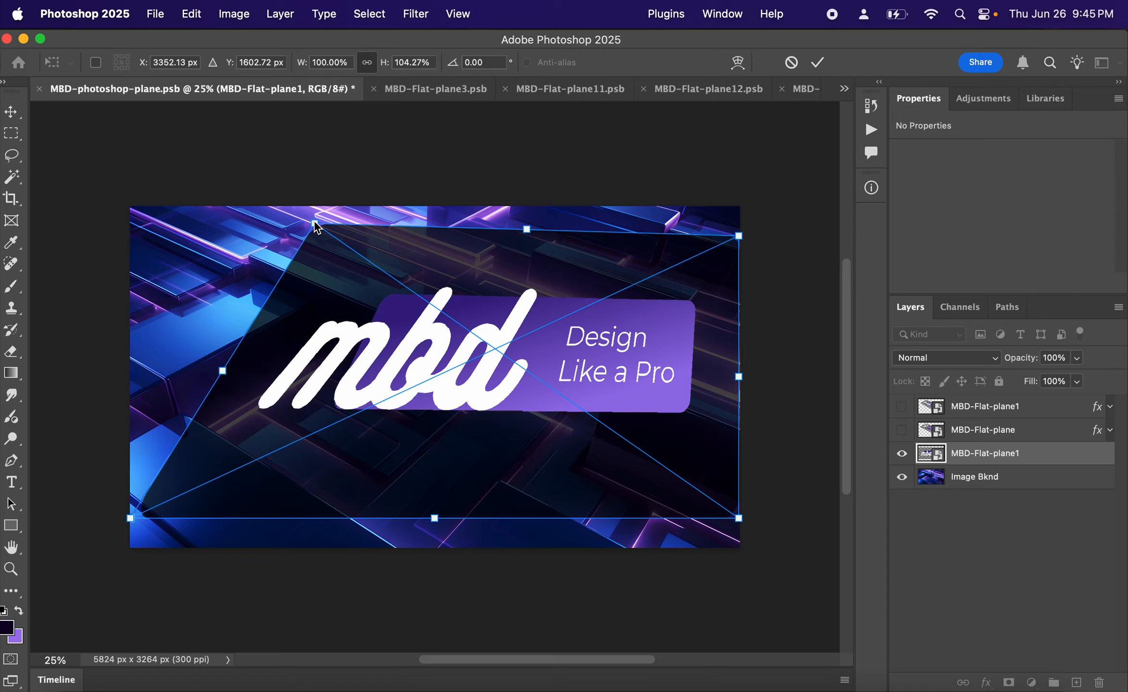
drag(130, 519, 183, 310)
drag(741, 521, 583, 527)
drag(741, 237, 674, 341)
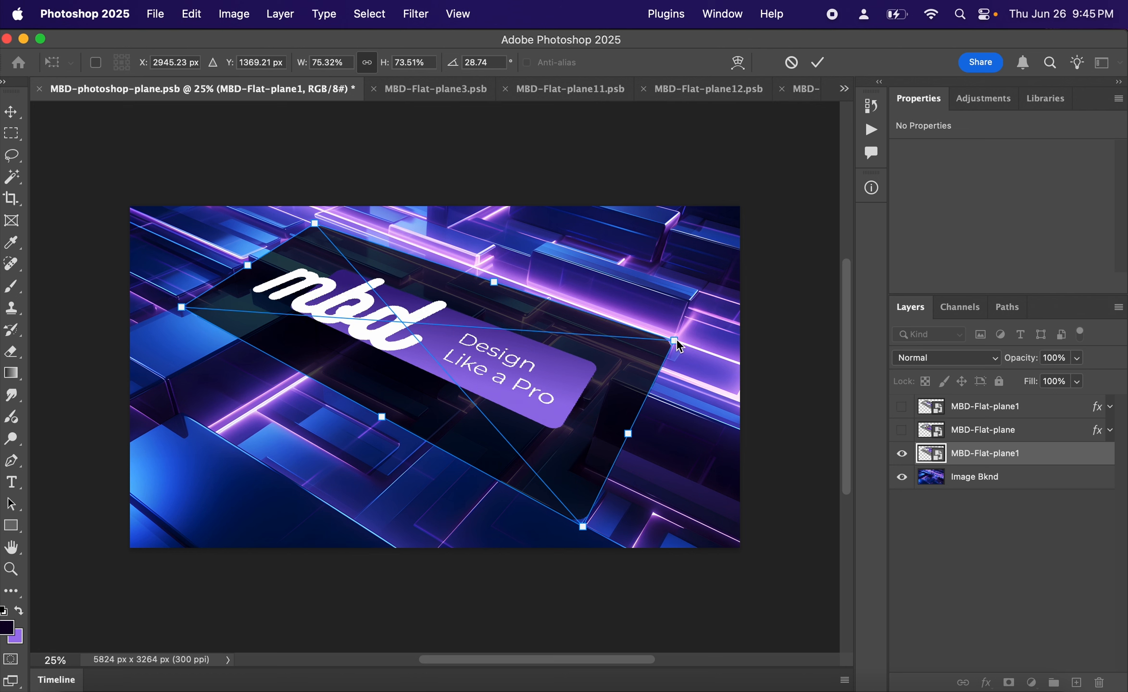
- Fine-tune the plane's upper-left and lower-left corners to match the background's glowing lines and apply the transform
drag(316, 224, 325, 215)
drag(182, 307, 176, 296)
drag(323, 213, 329, 216)
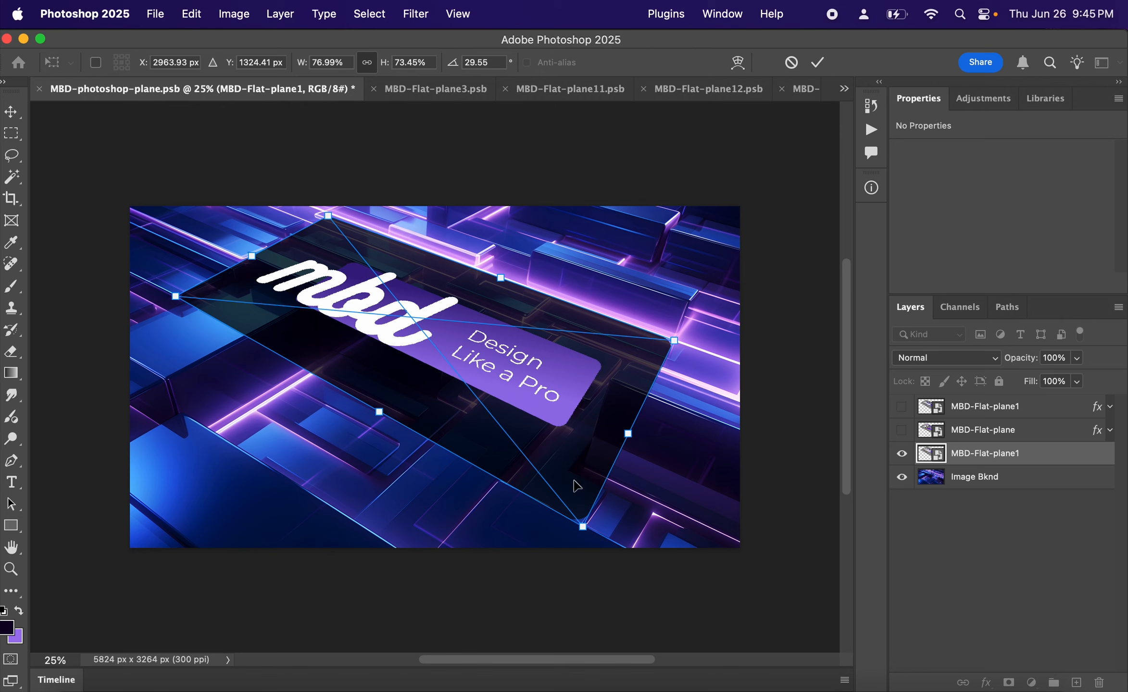
key(Return)
key(m)
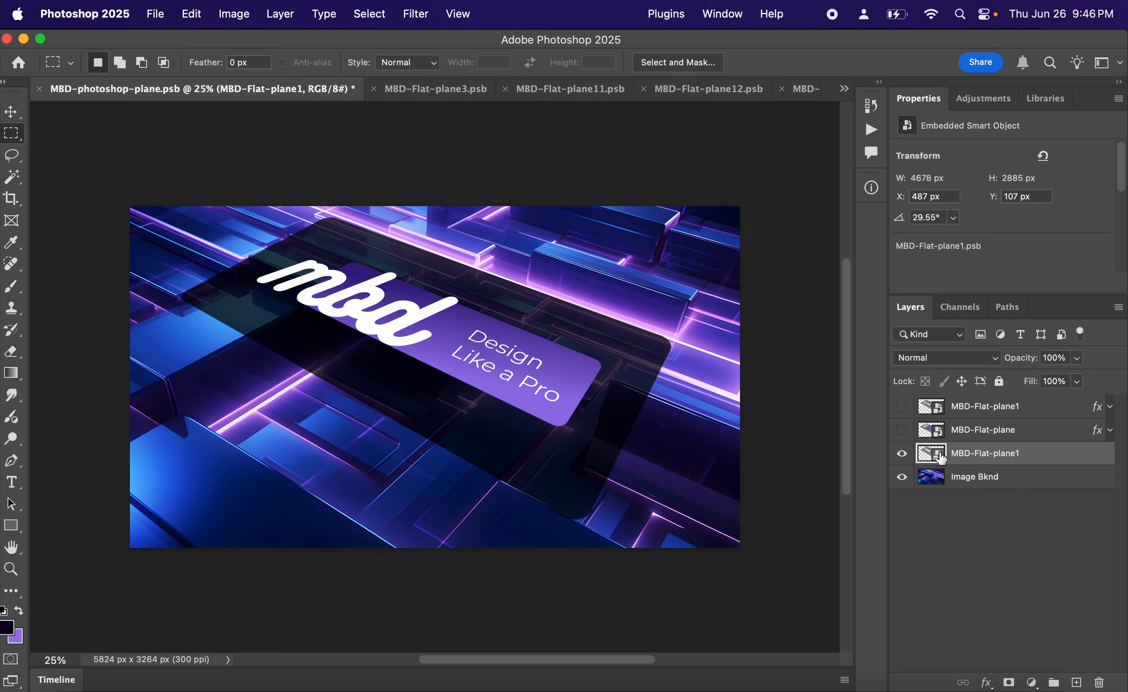
- Add a Multiply drop shadow to the plane with 71% opacity, 286 px distance, 20% spread and 226 px size
double_click(1046, 457)
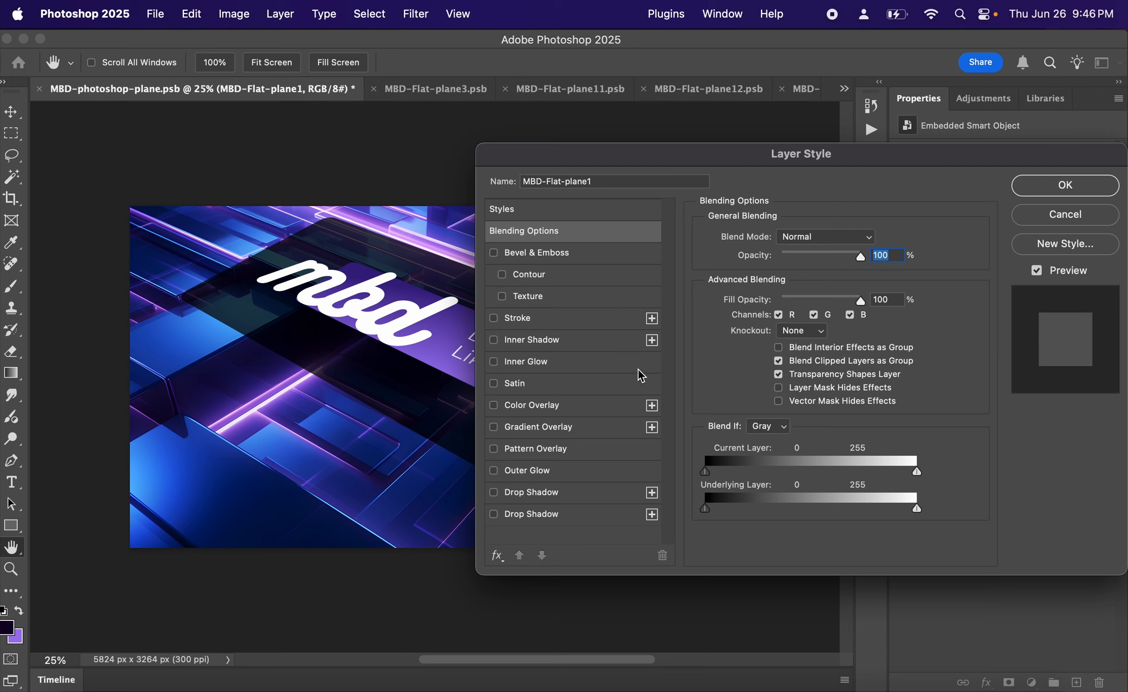
click(492, 493)
click(558, 500)
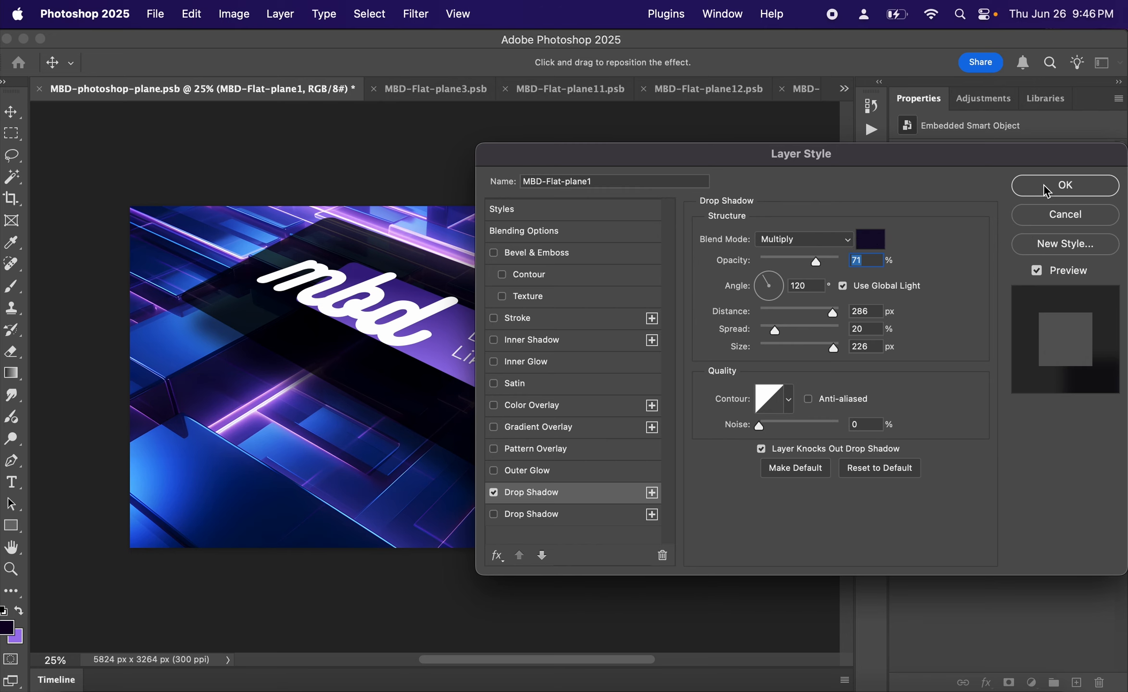
click(1065, 185)
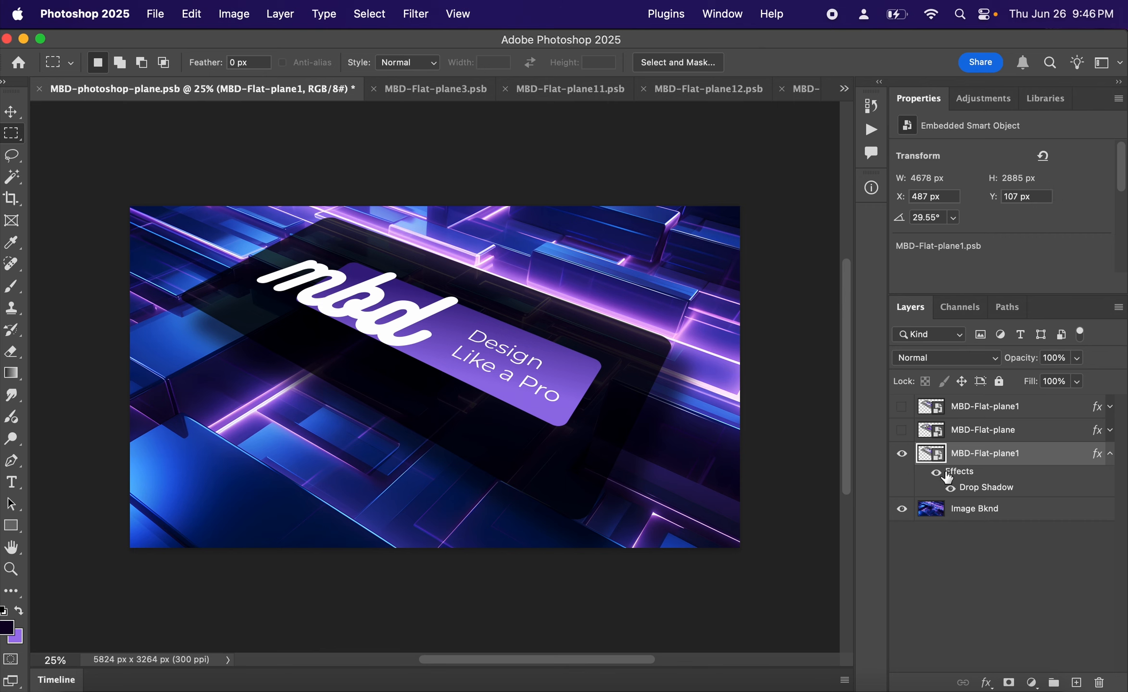
- Open the plane's nested vector artwork in Illustrator and change the tagline's second line to "Like A Pro"
double_click(940, 457)
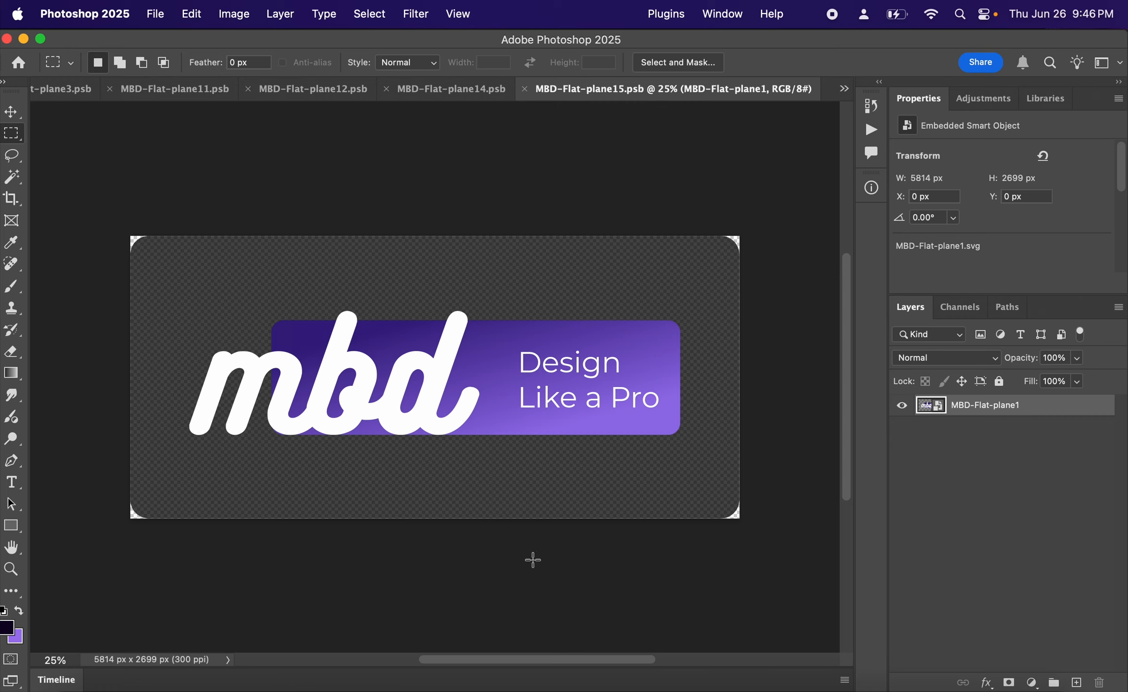
double_click(938, 409)
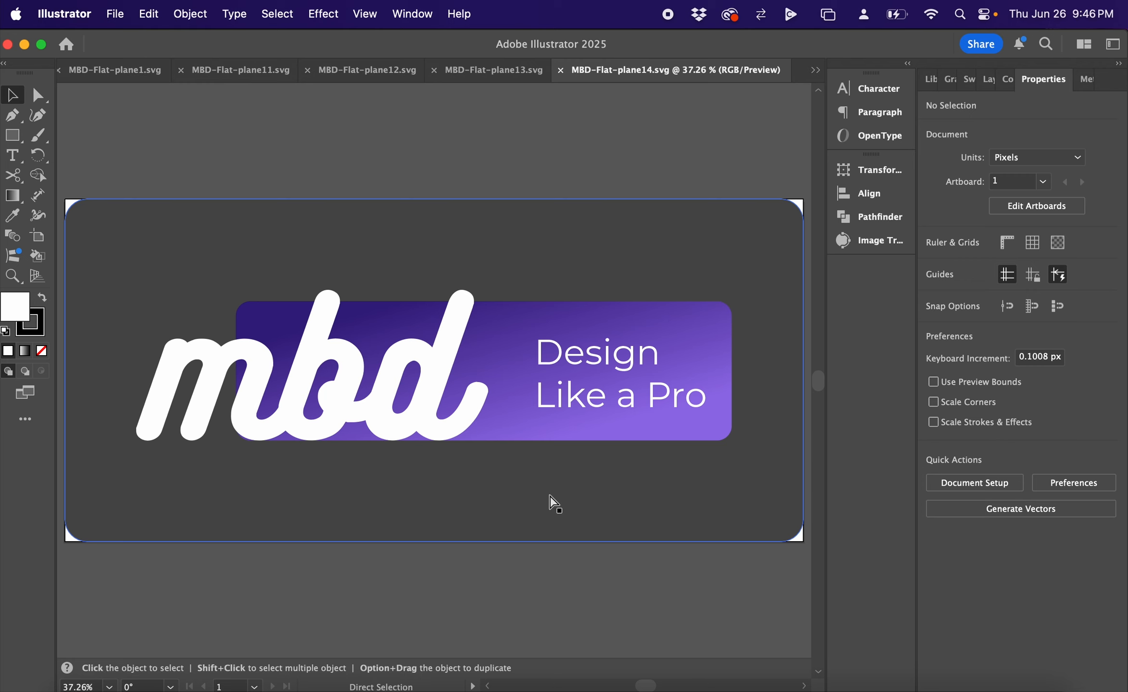
double_click(625, 399)
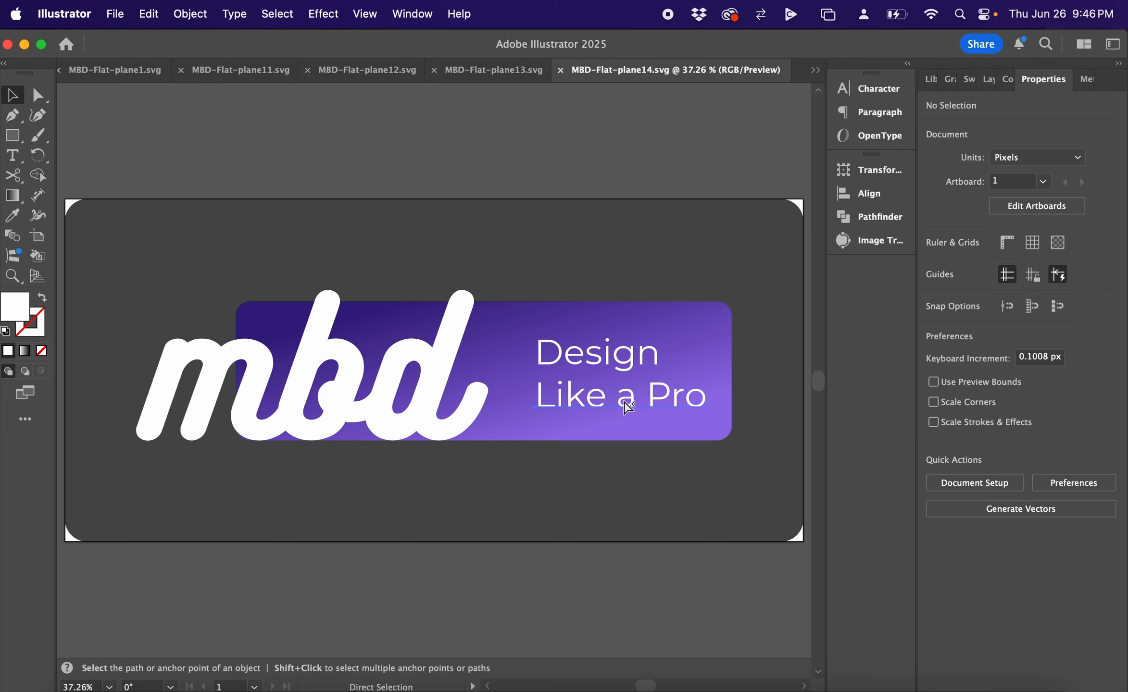
double_click(625, 399)
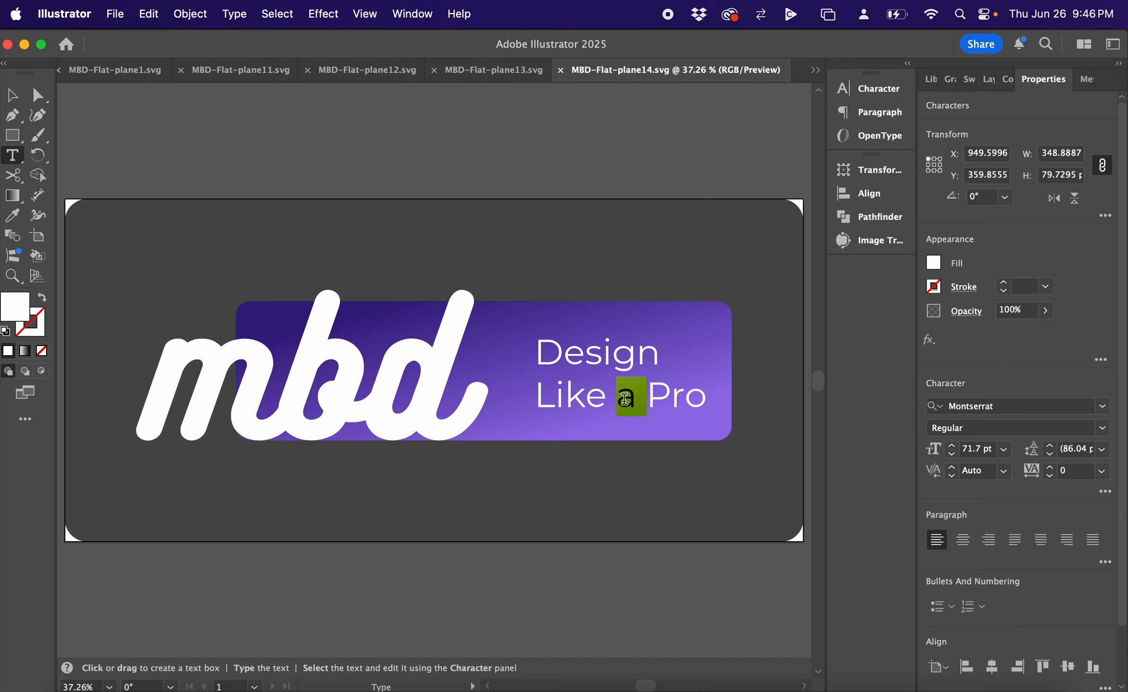
text(A)
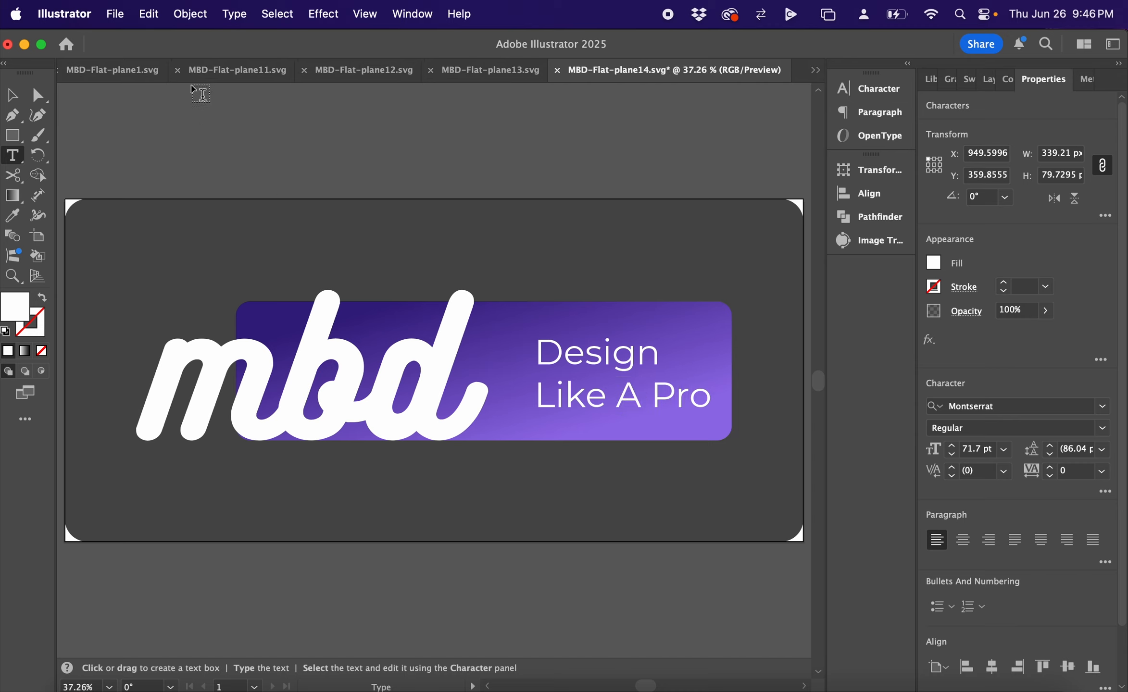
click(12, 95)
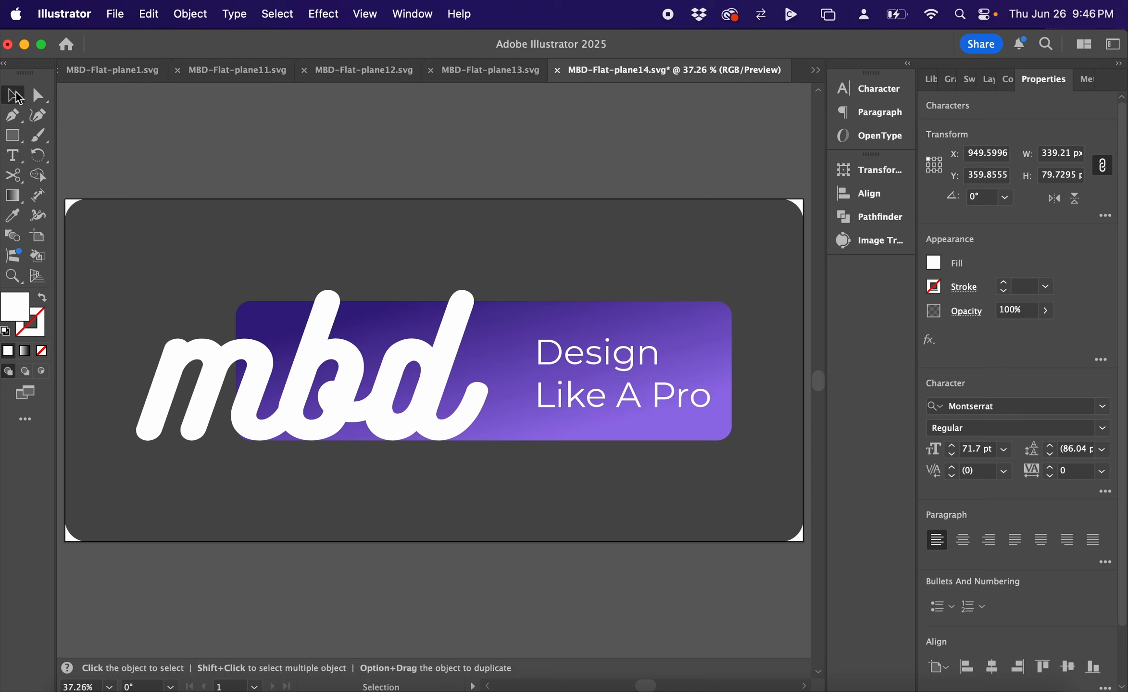
click(402, 145)
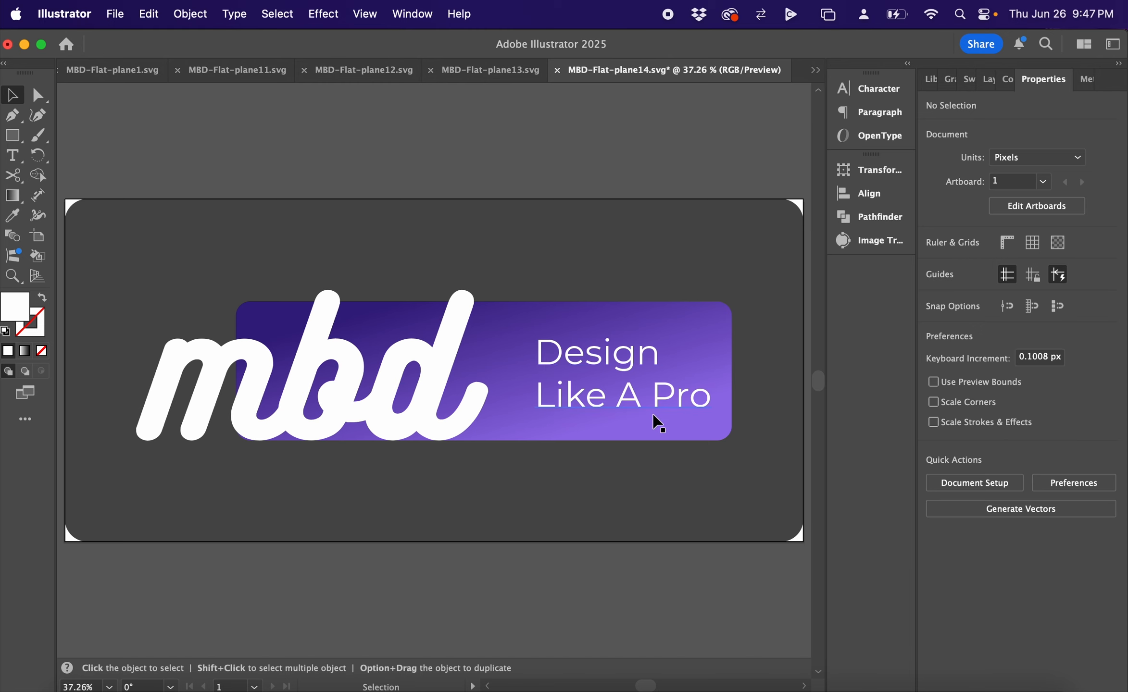
- Save the edited vector artwork and switch back to the MBD-photoshop-plane.psb composition in Photoshop
key(a)
key(super+s)
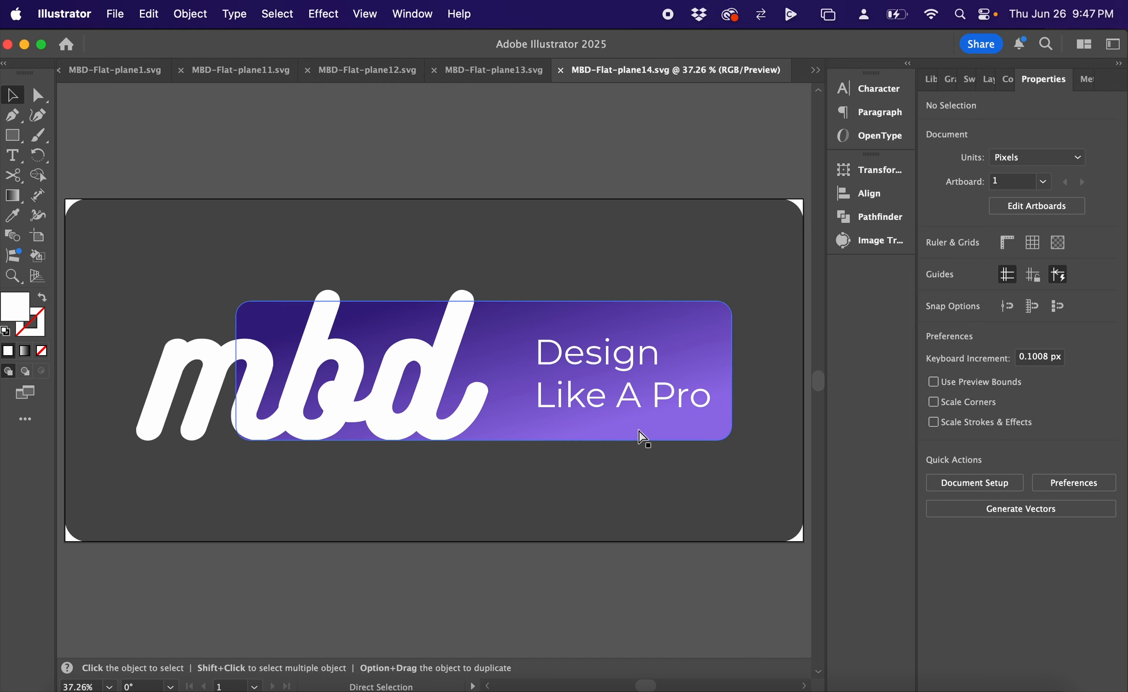
key(super+Tab)
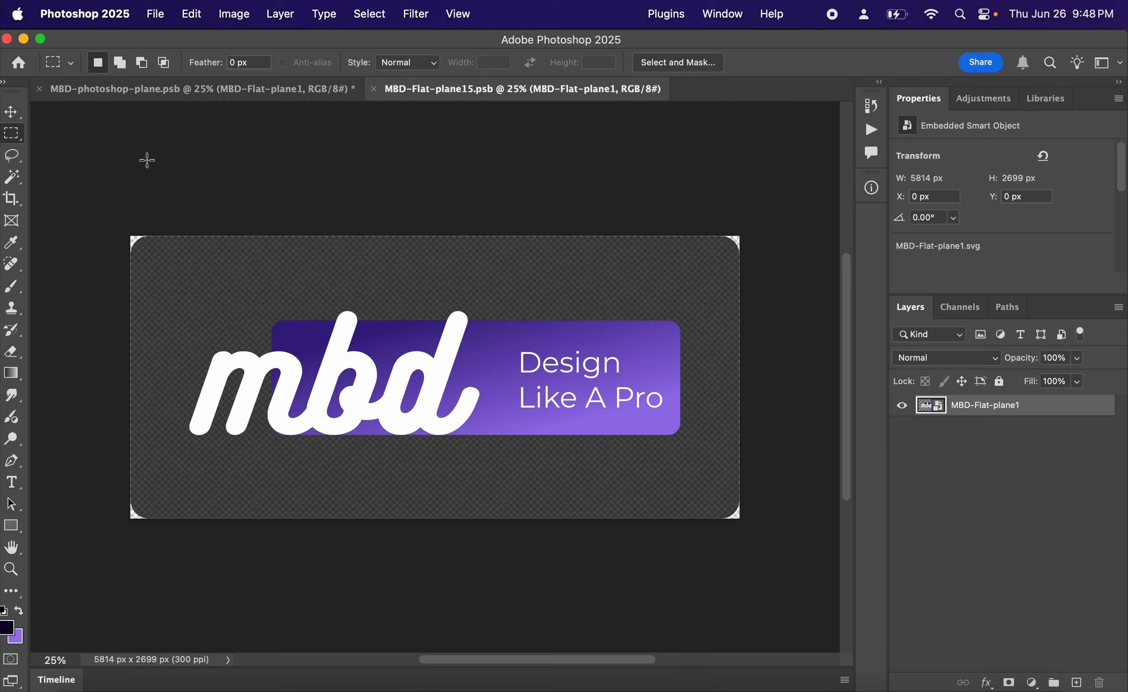
click(141, 91)
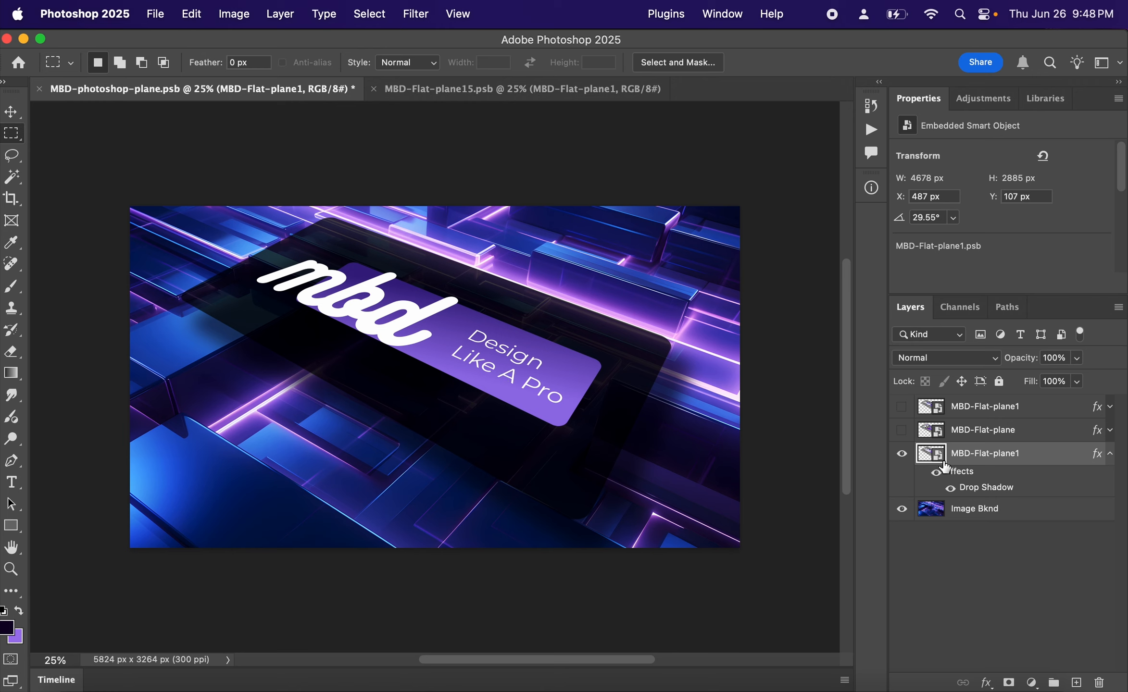
- Hide the new plane layer, show the MBD-Flat-plane layer instead and open its Smart Object contents
click(902, 455)
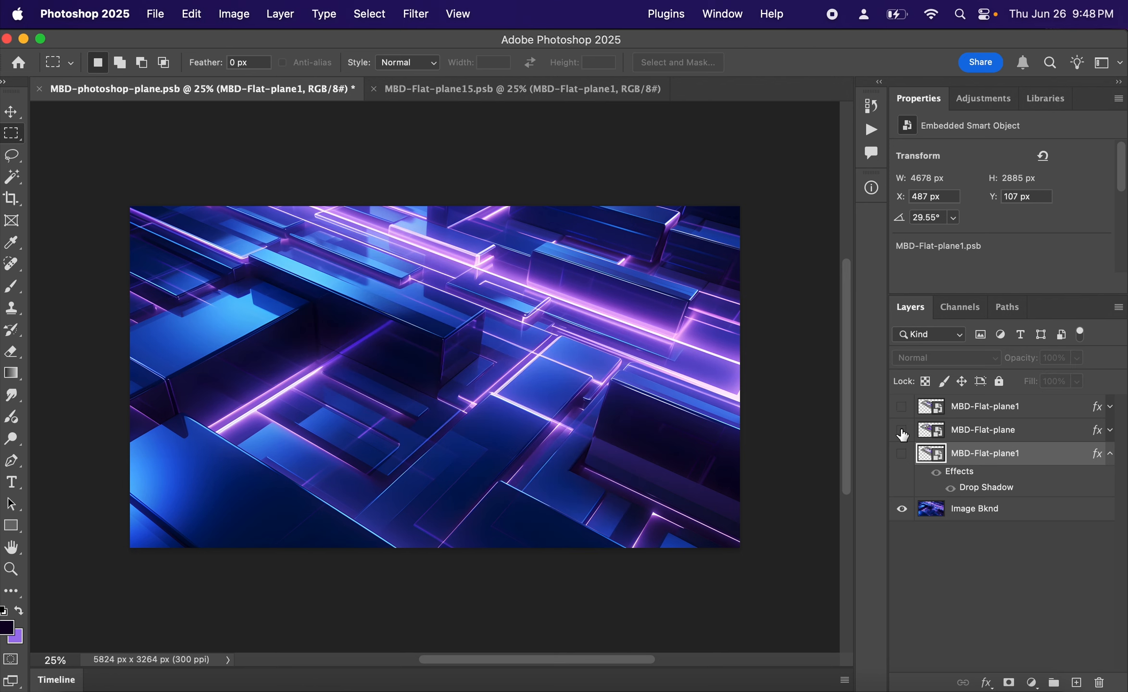
click(902, 430)
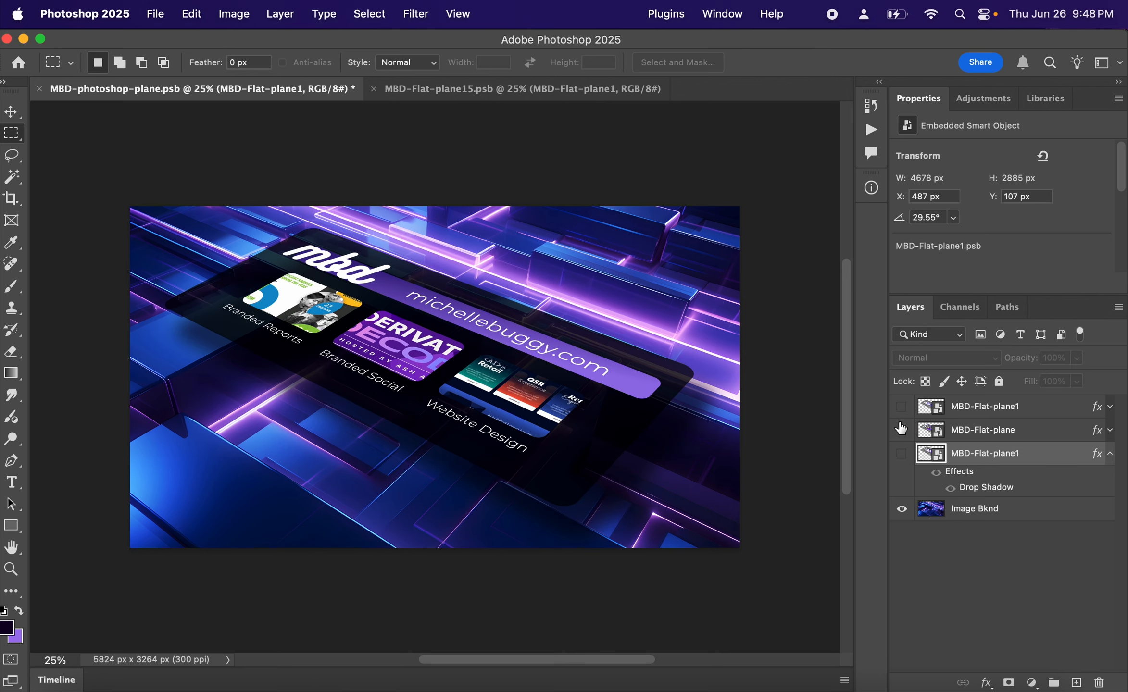
click(959, 433)
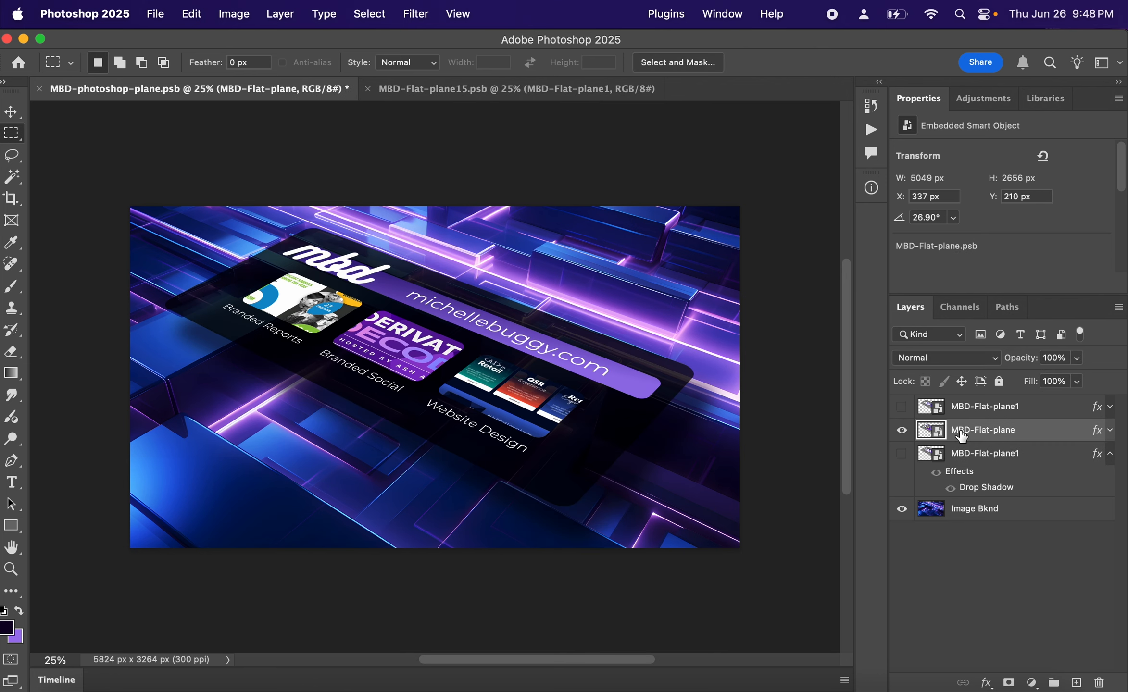
double_click(935, 432)
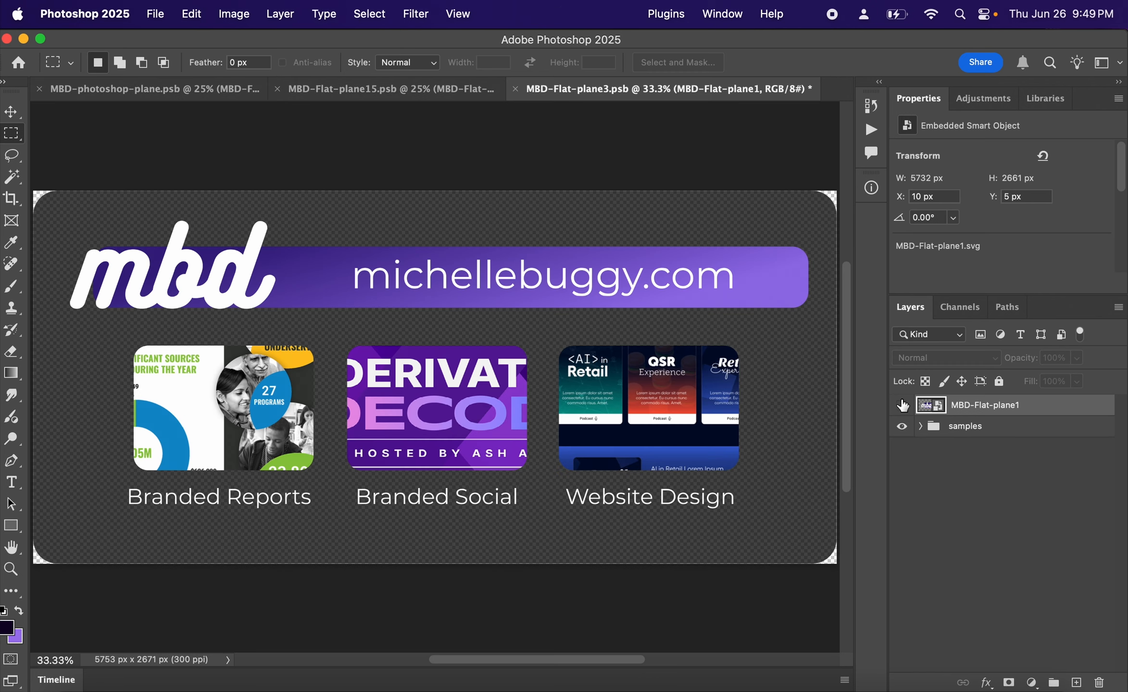
- Preview the logo artwork in place of the samples group, then restore the visibility of both
click(902, 407)
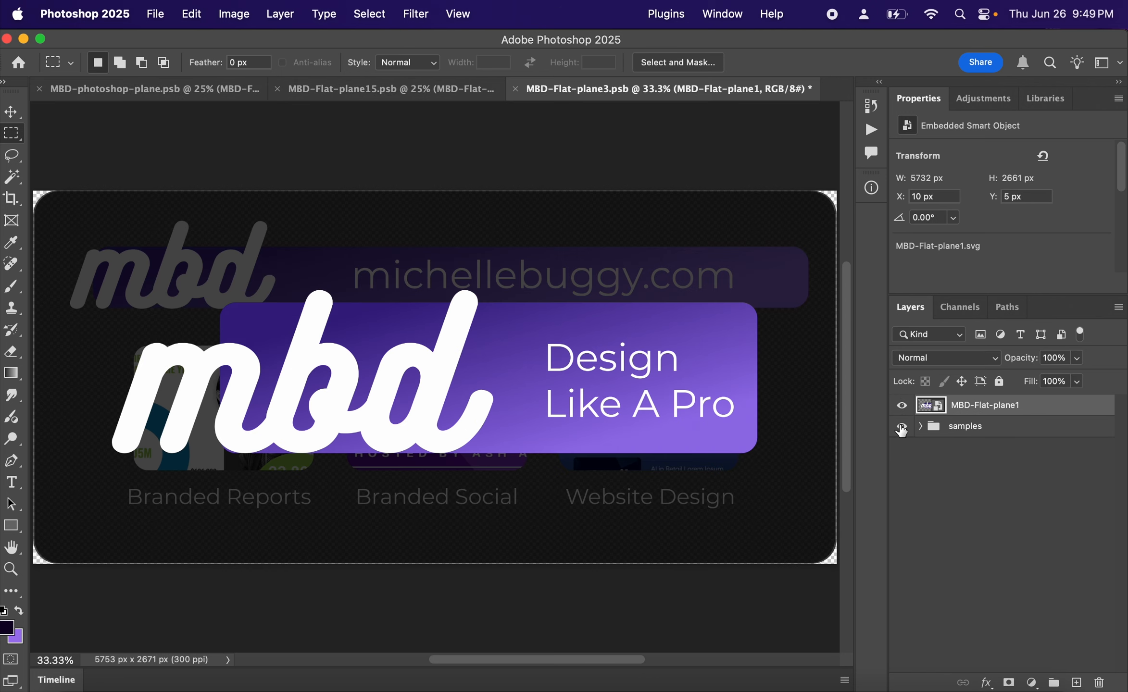
click(901, 426)
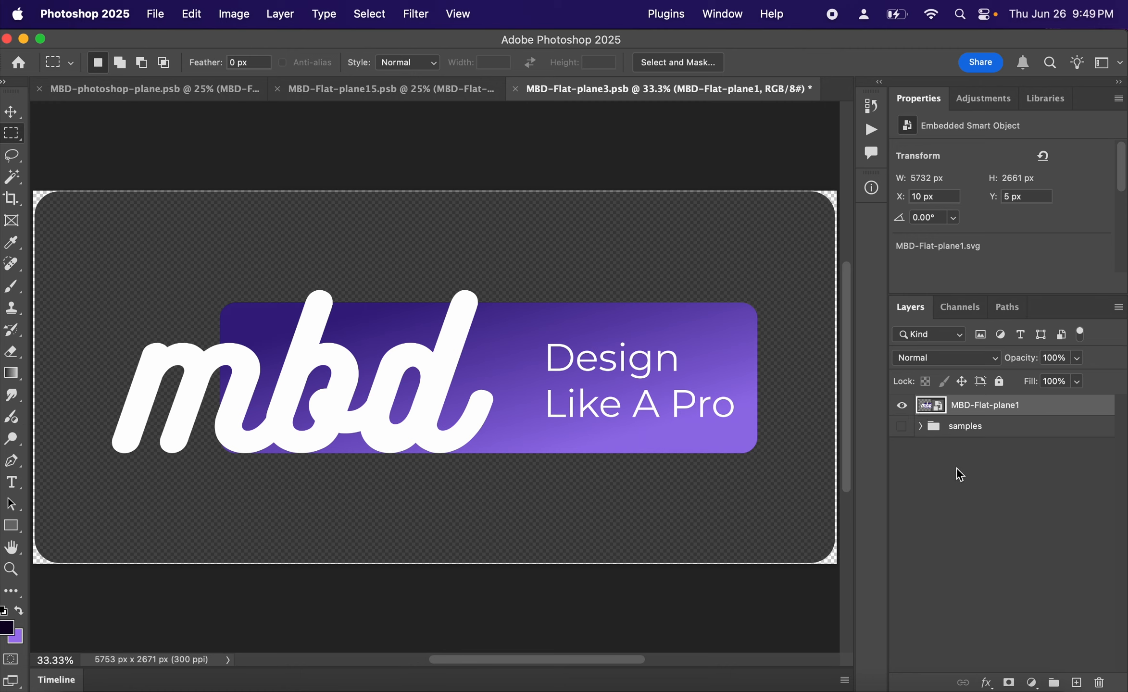
click(902, 407)
click(902, 426)
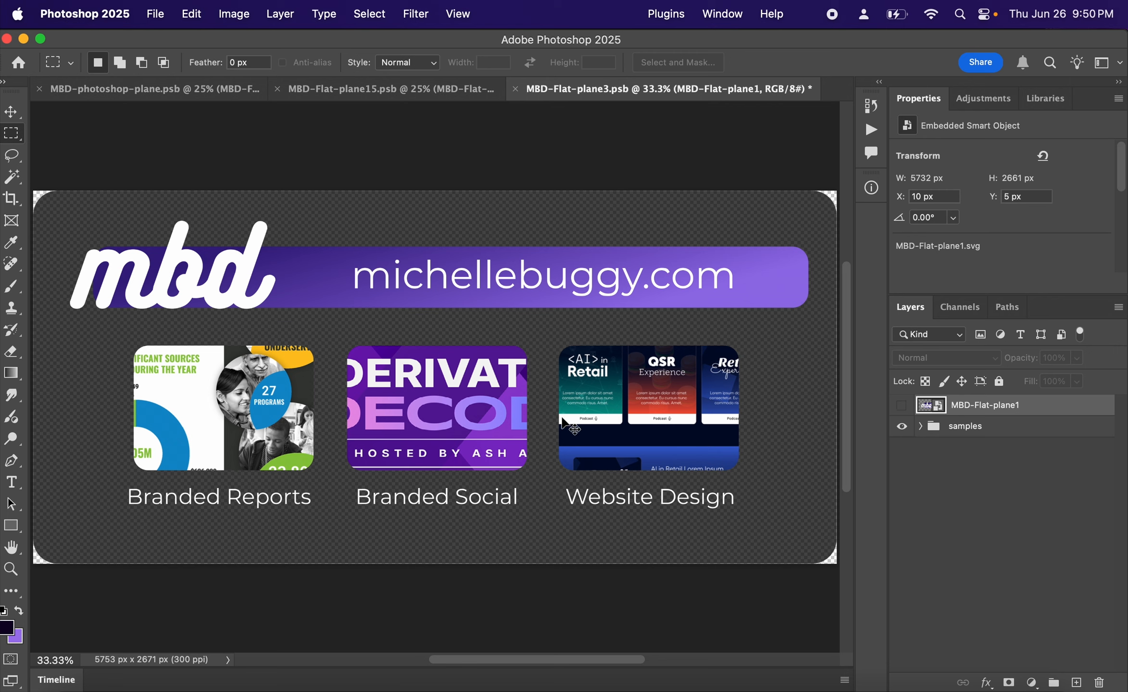
- Save the Smart Object contents with the samples group showing and return to the MBD-photoshop-plane.psb composition
key(super+s)
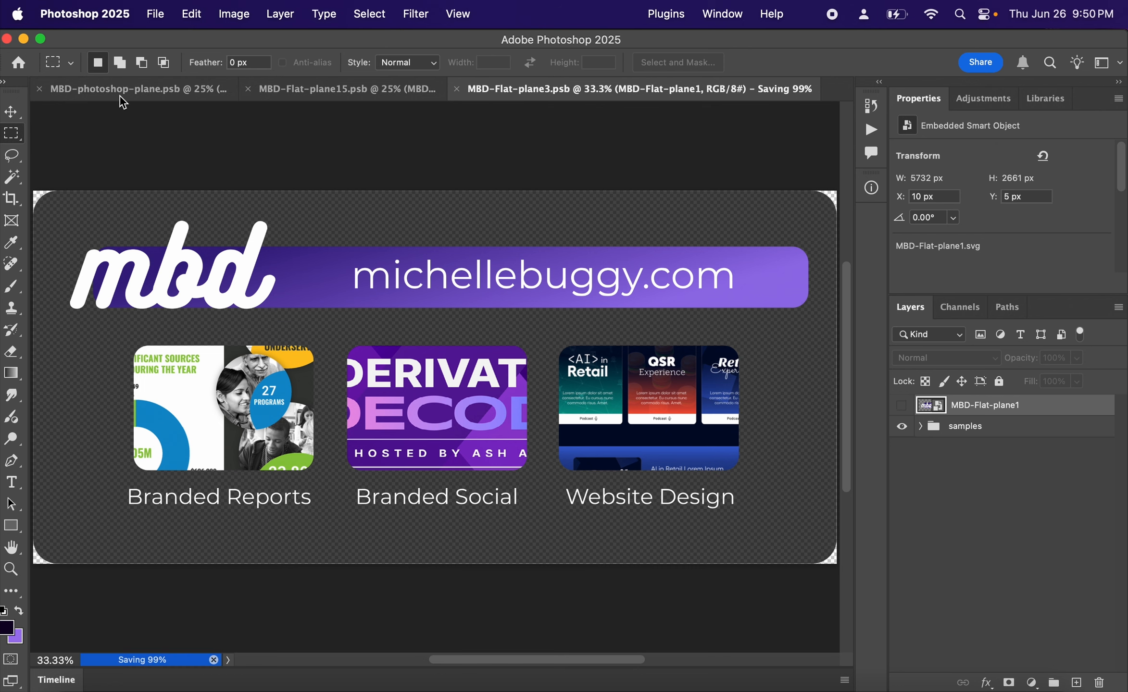
click(132, 93)
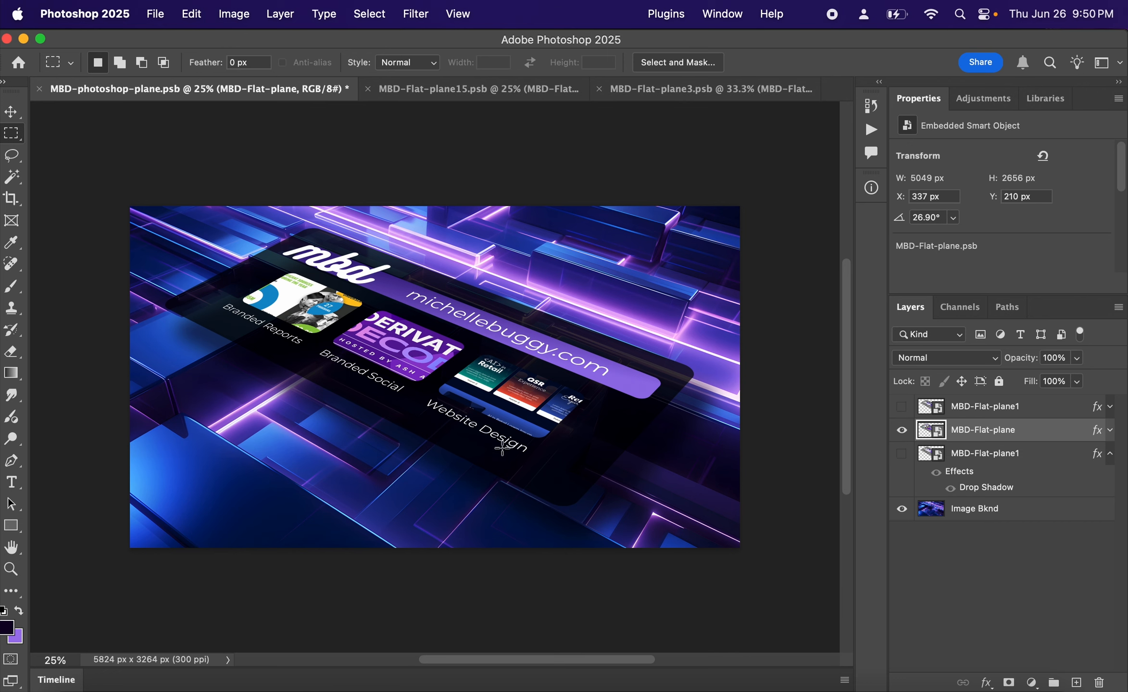
- Reopen the contents of the MBD-Flat-plane Smart Object to review its samples group
double_click(939, 434)
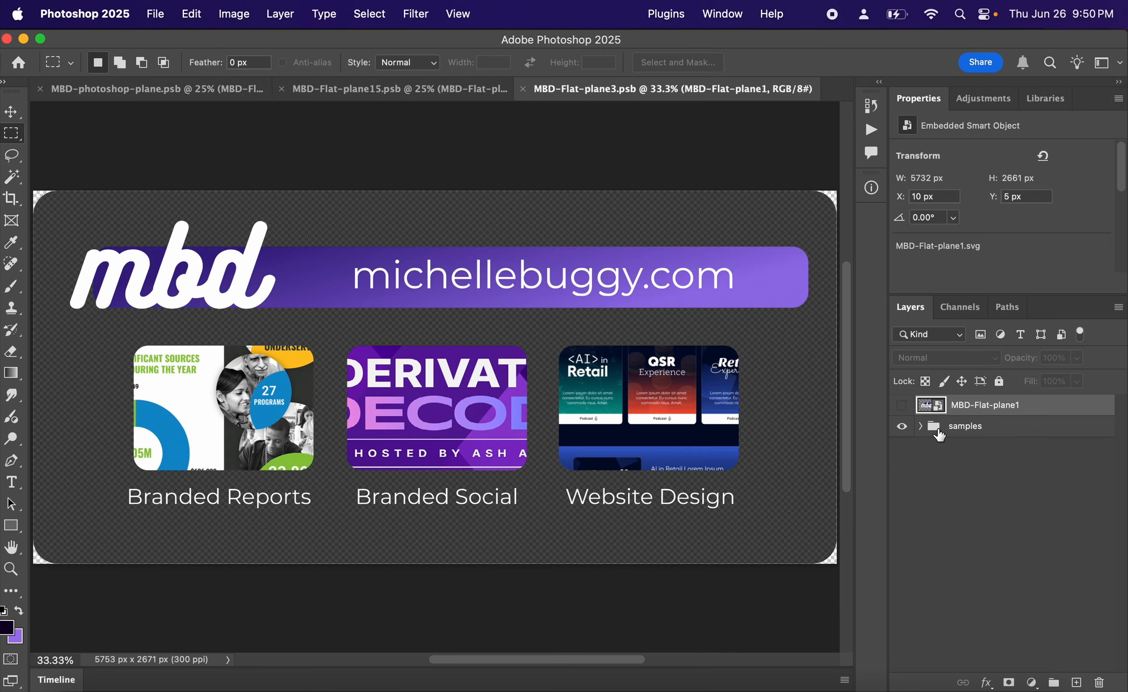
click(901, 426)
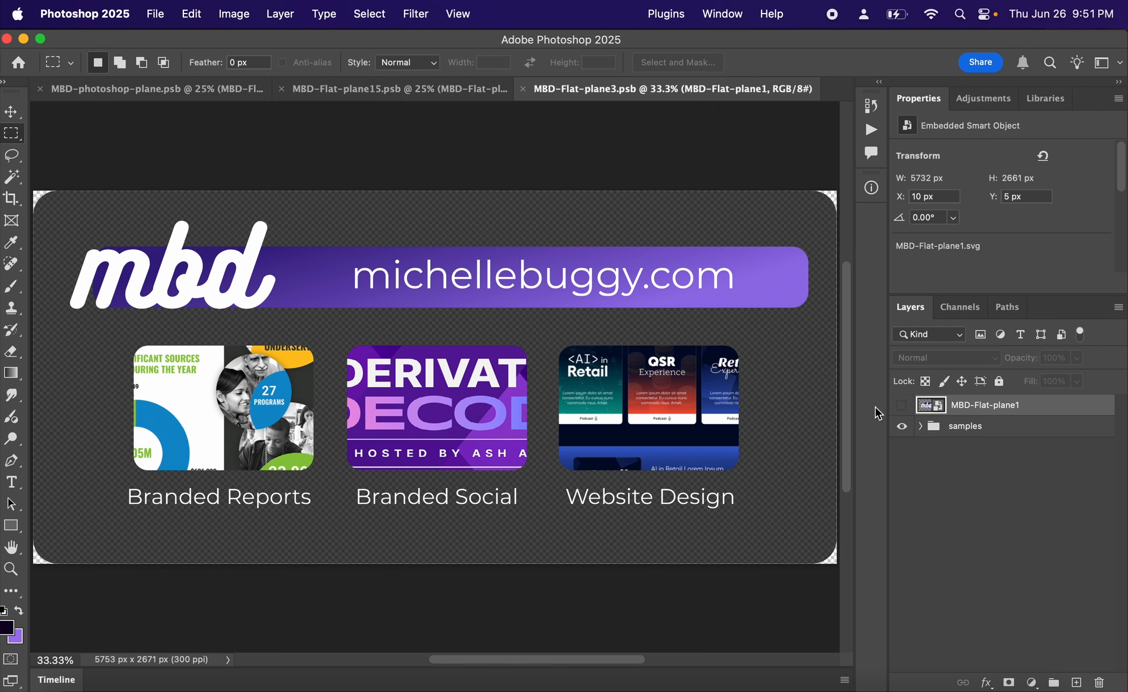